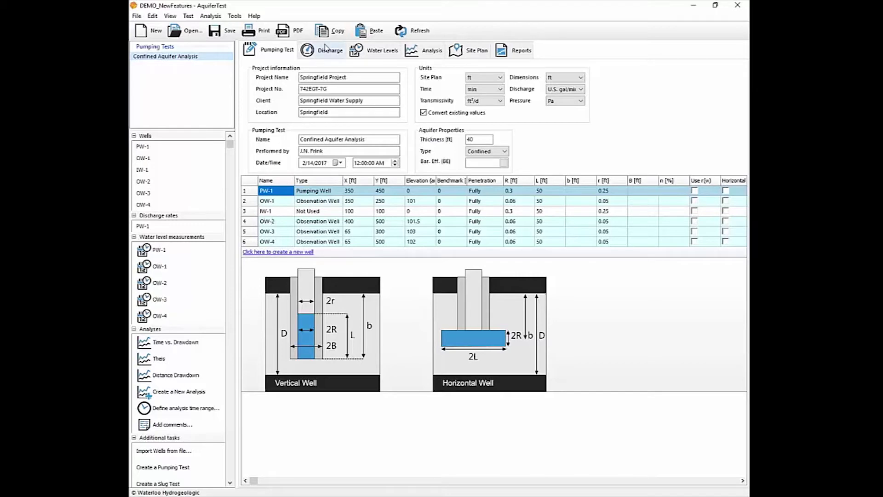
Switch to the Site Plan page showing wells PW-1 and OW-1 to OW-4 over the aerial image
click(479, 51)
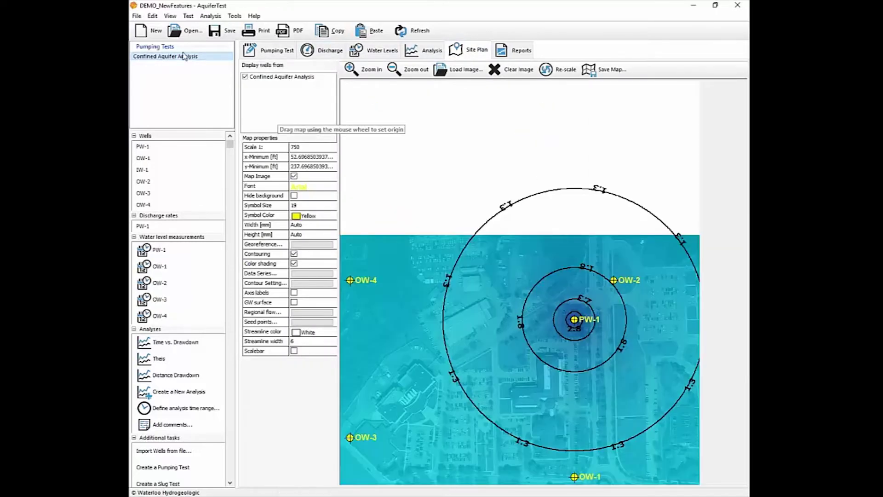
Set the site plan map scale to 1:800 with x-minimum 0 and y-minimum 0
click(303, 147)
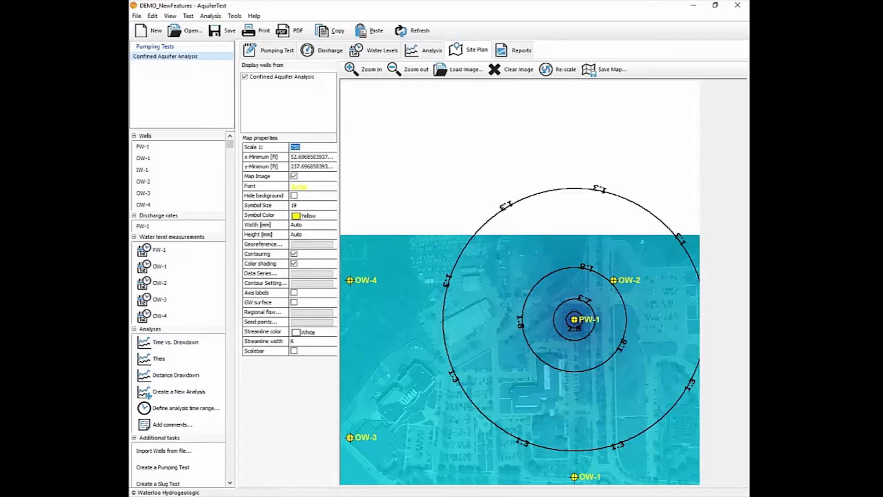
text(800)
key(Return)
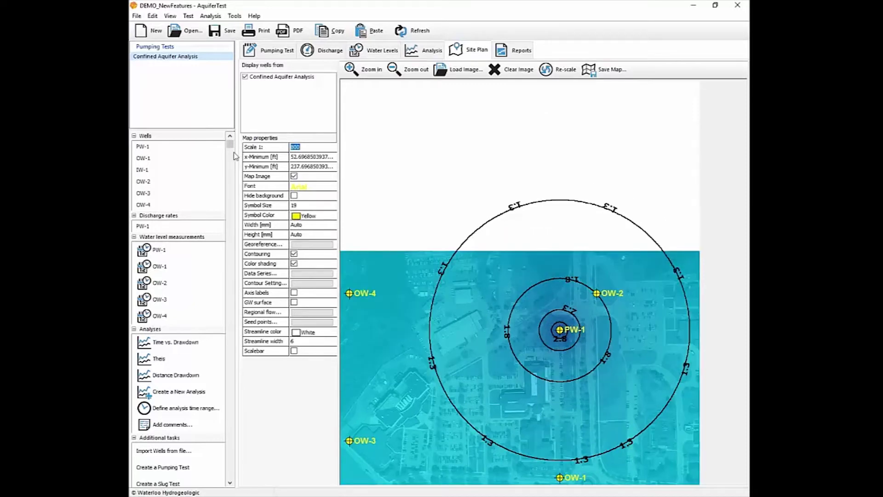
click(294, 157)
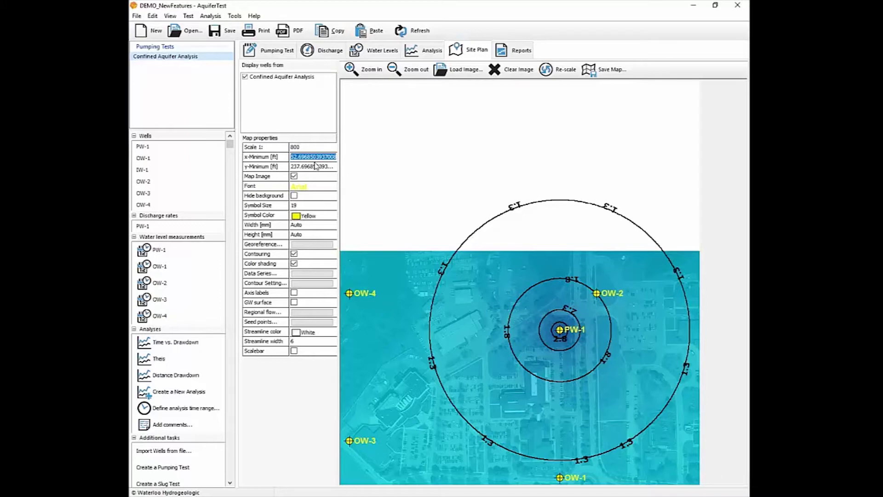
text(0)
key(Return)
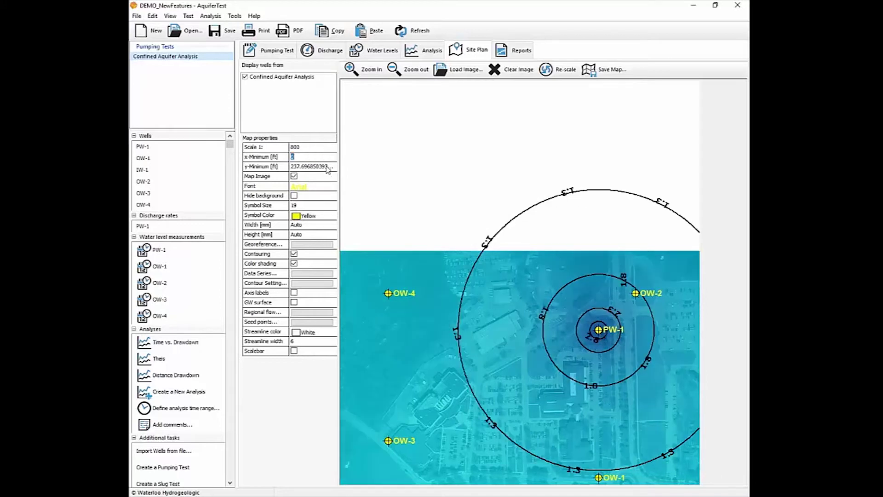
click(328, 166)
text(0.)
key(BackSpace)
key(Return)
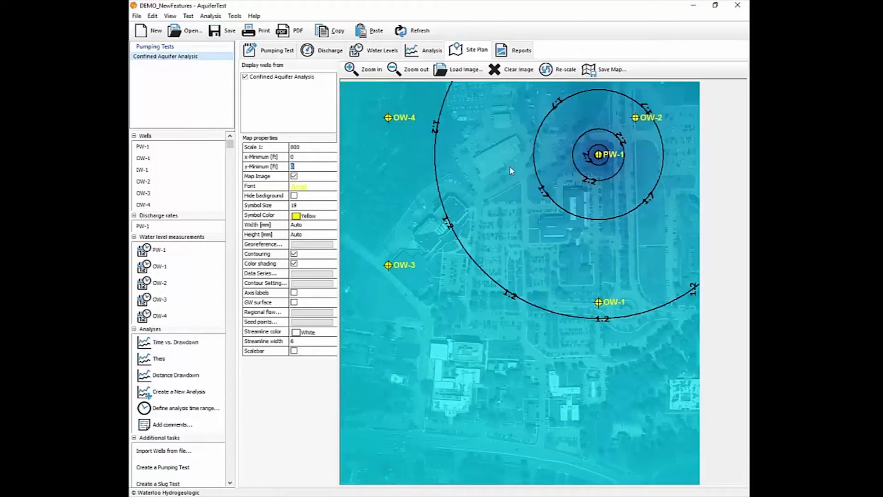
click(308, 275)
click(364, 217)
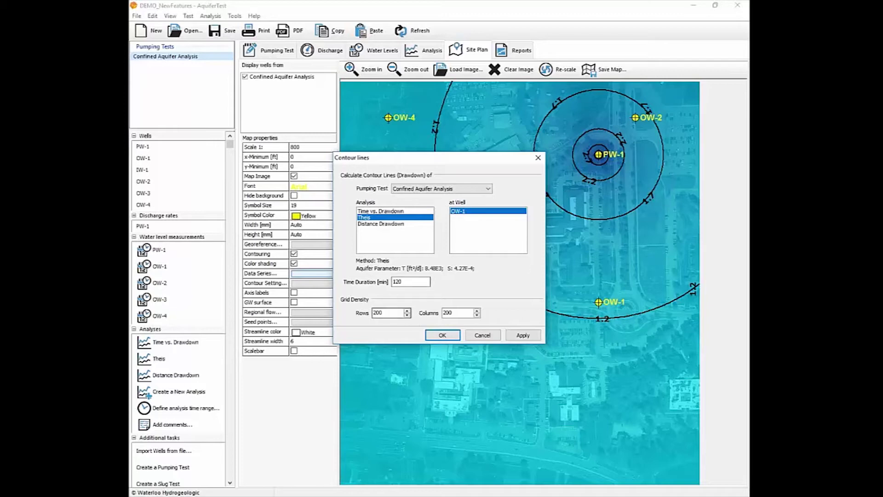
click(483, 334)
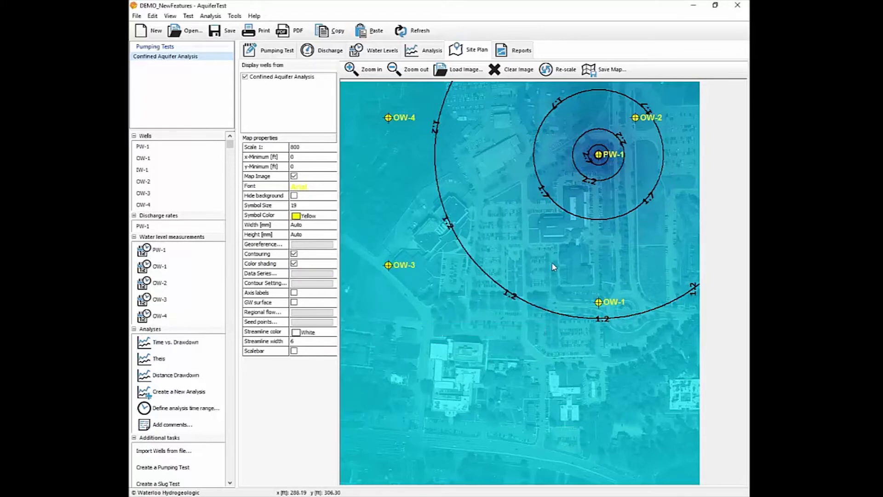
Calculate regional flow from OW-1, OW-2 and OW-3: direction 40.7°, gradient 0.0067543
click(311, 316)
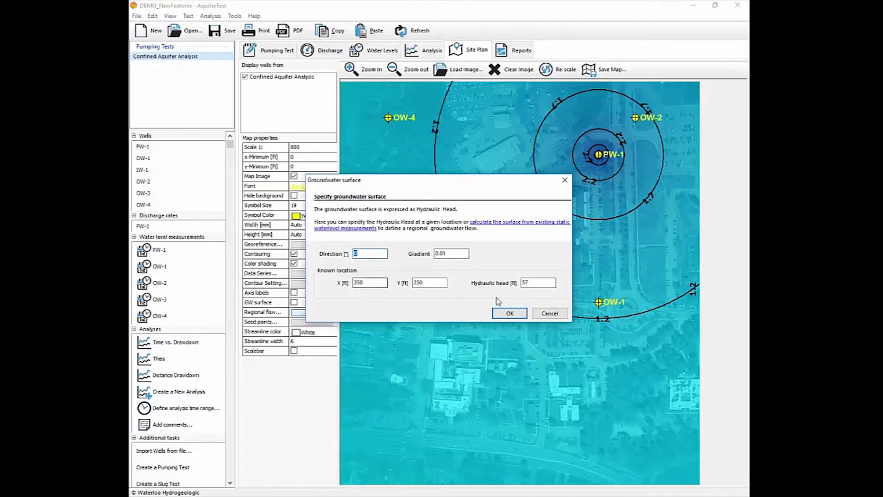
click(518, 223)
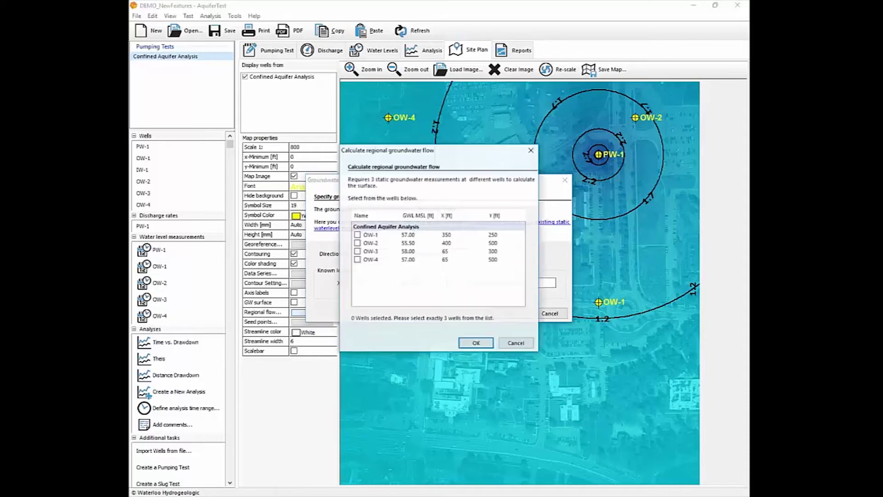
click(357, 235)
click(357, 242)
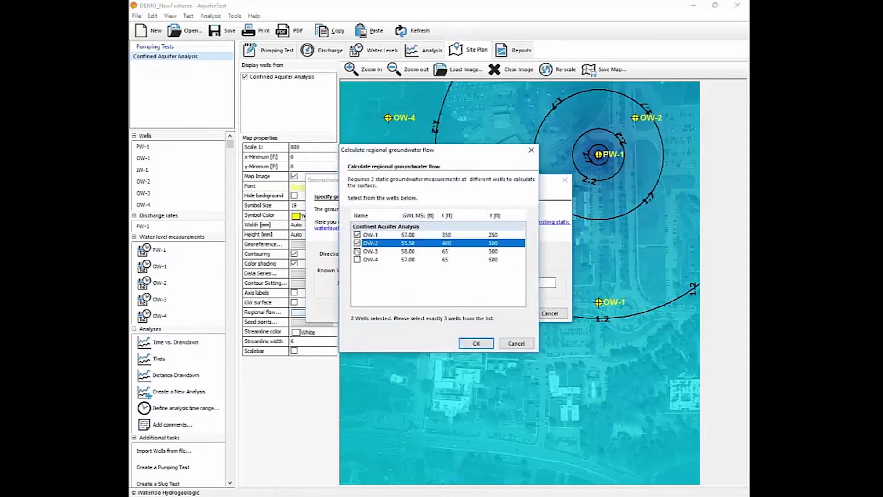
click(357, 251)
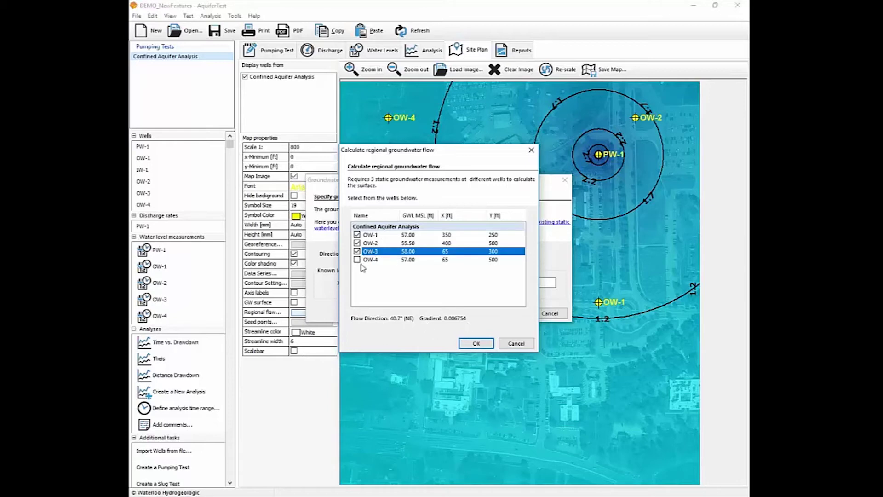
click(357, 261)
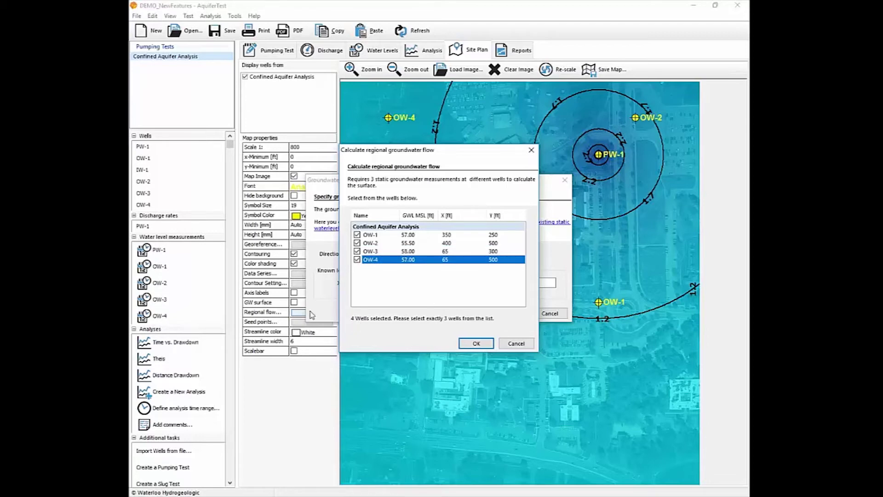
click(357, 251)
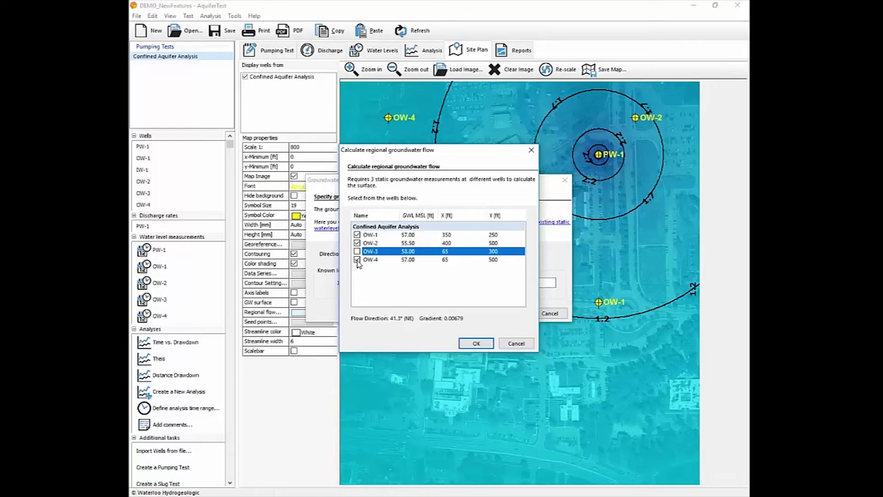
click(357, 260)
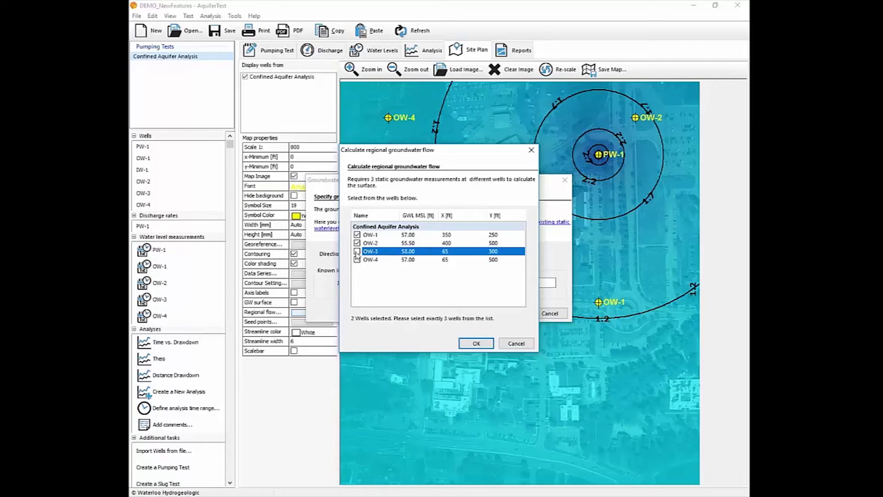
click(357, 251)
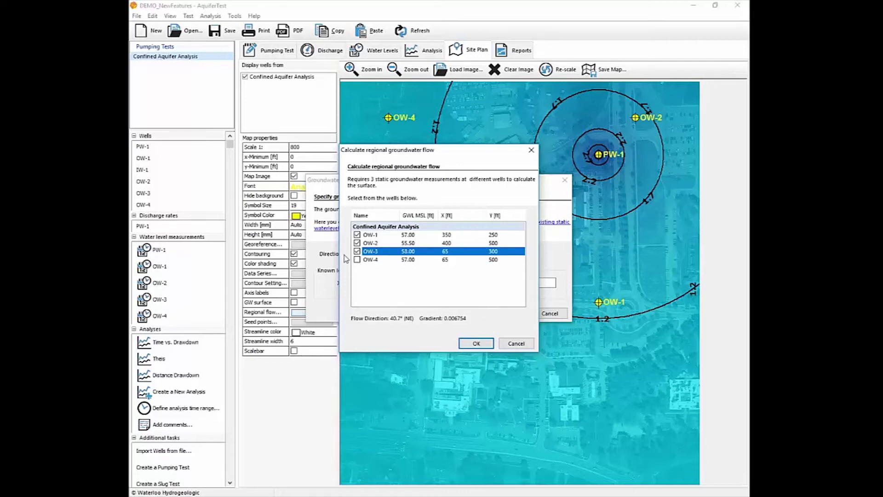
click(476, 343)
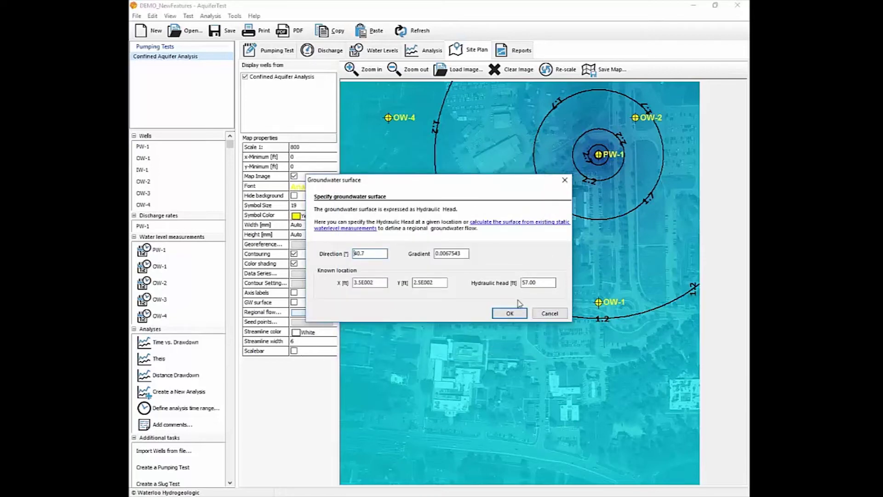
click(508, 313)
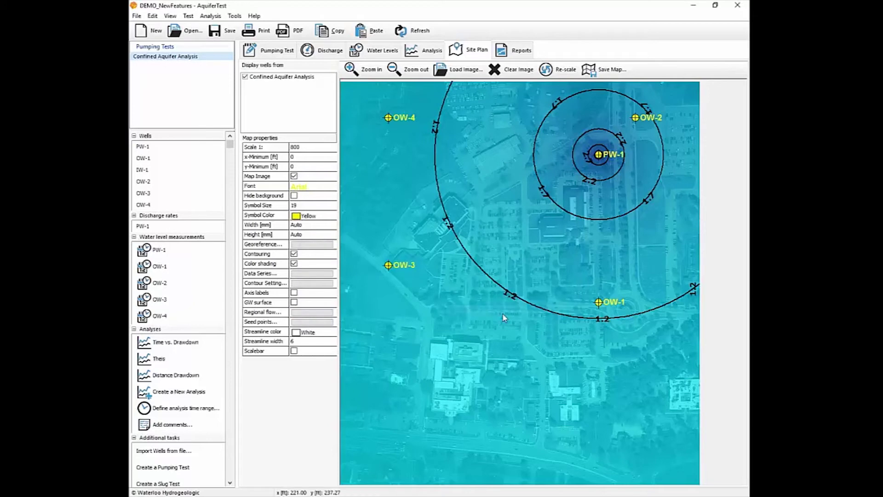
Show groundwater surface contours and generate streamlines seeded upstream of the regional flow
click(293, 302)
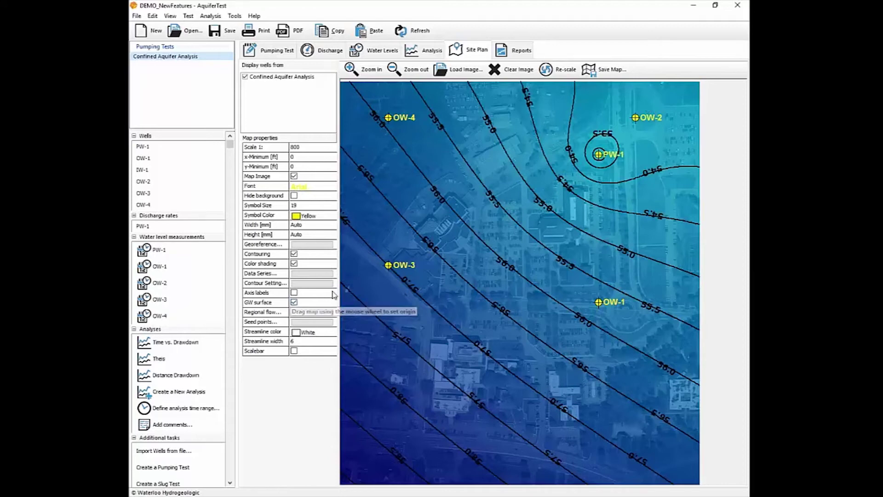
click(305, 322)
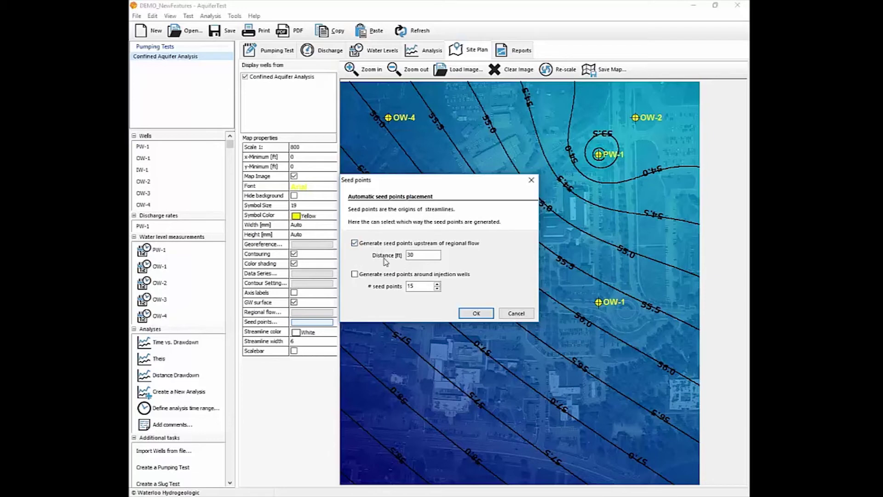
click(476, 313)
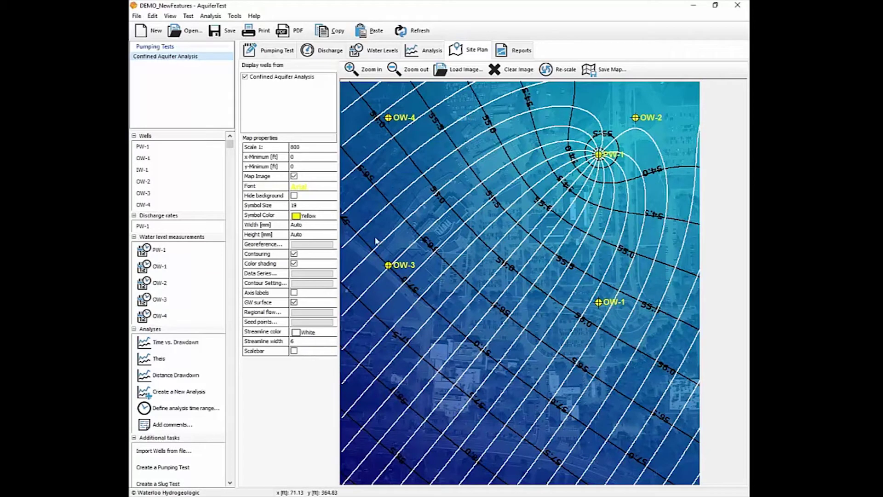
Reduce the seed point distance to 15 ft for denser streamlines toward PW-1
click(303, 323)
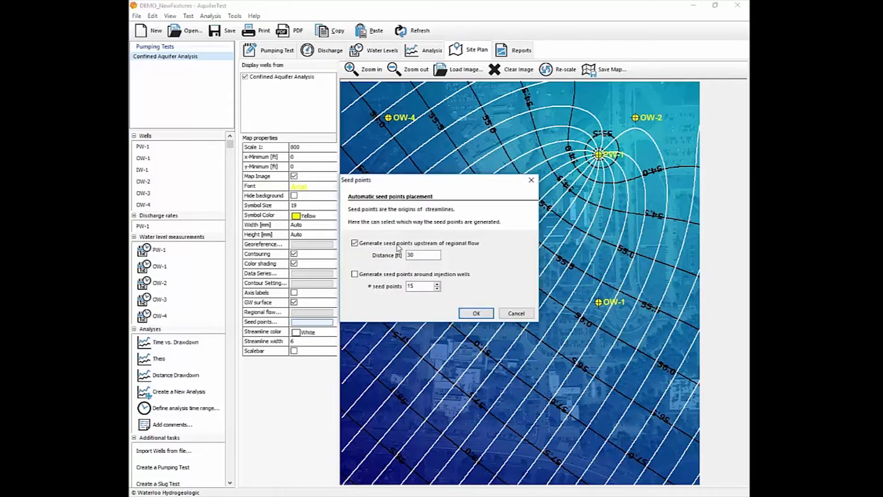
double_click(410, 255)
key(Return)
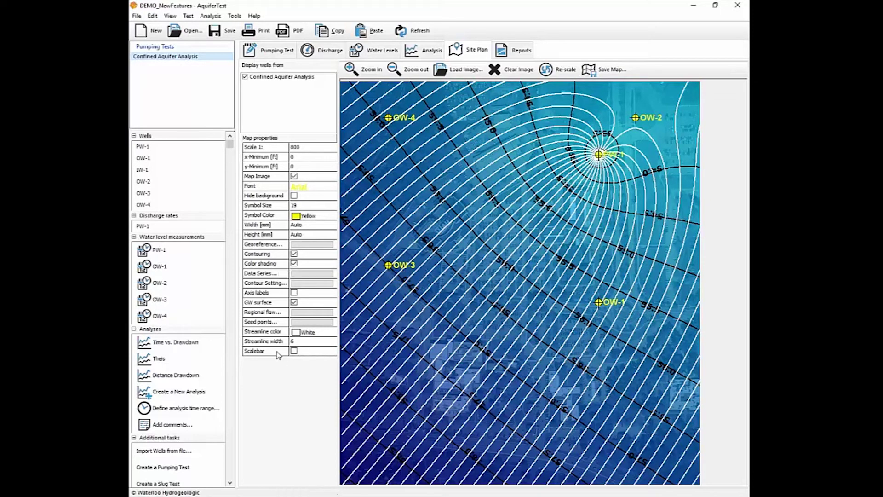
Change well IW-1's type to Pumping Well
click(275, 50)
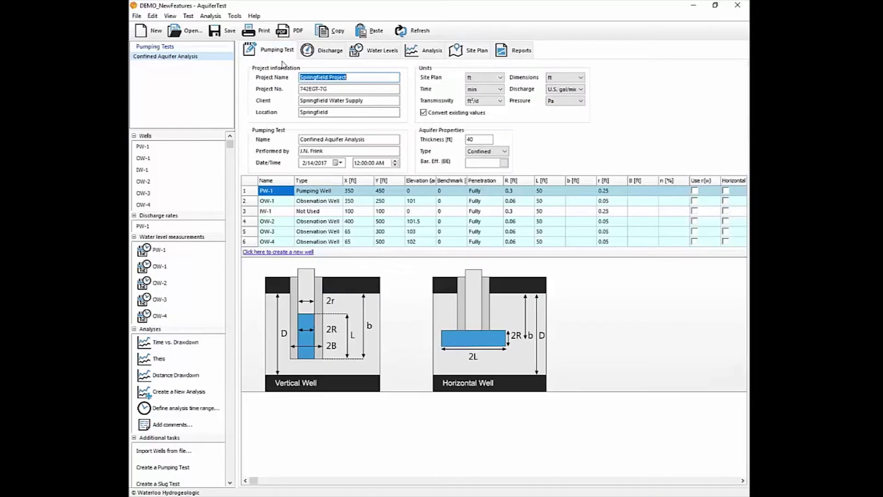
click(326, 214)
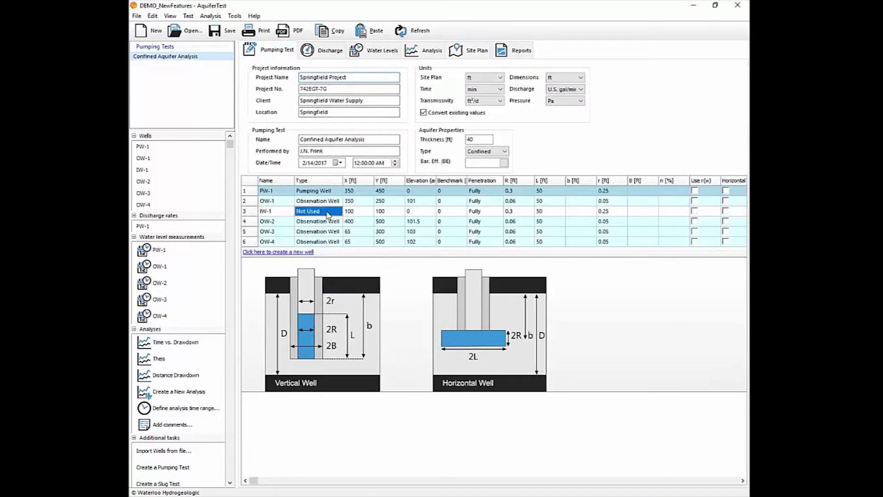
click(325, 212)
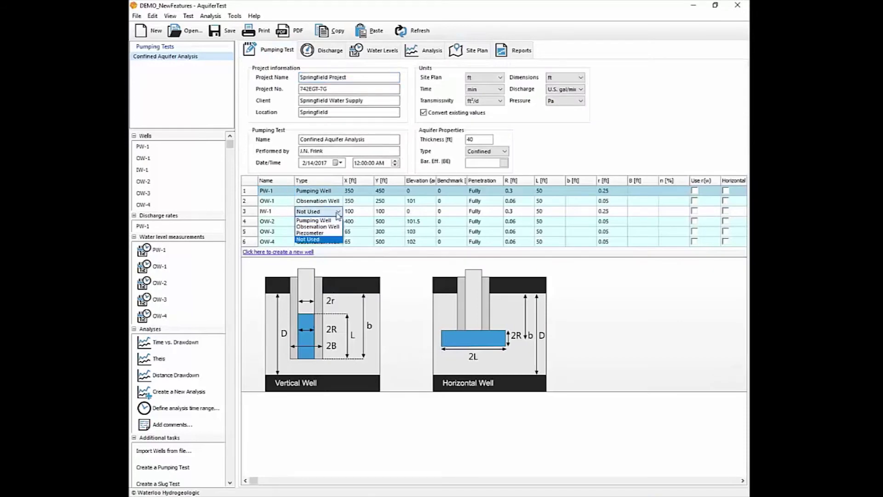
click(328, 222)
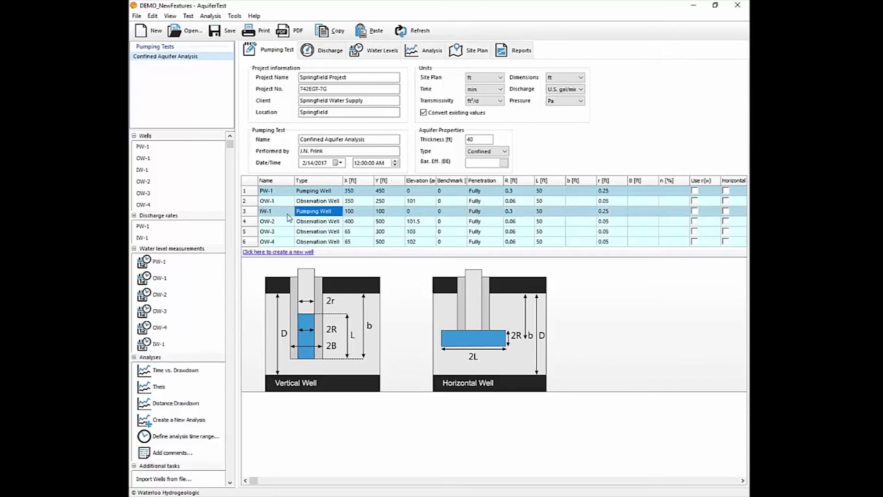
Give IW-1 a constant discharge of -150 U.S. gal/min
click(322, 50)
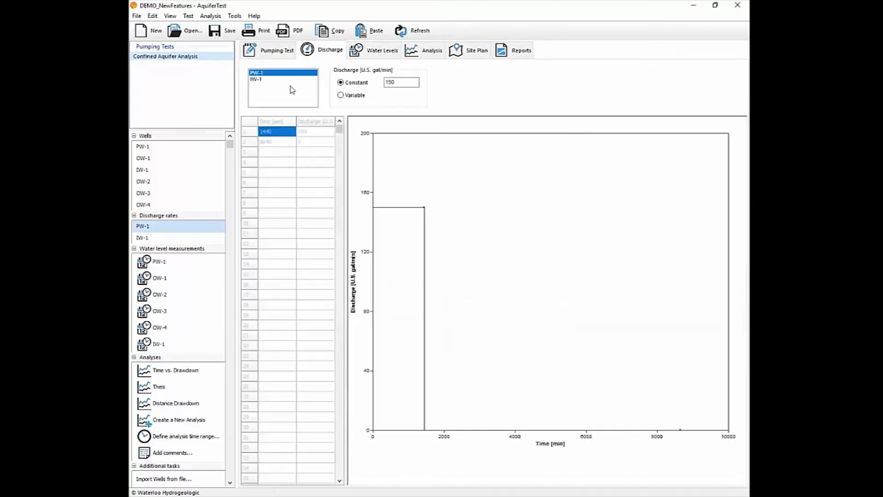
click(267, 79)
click(409, 82)
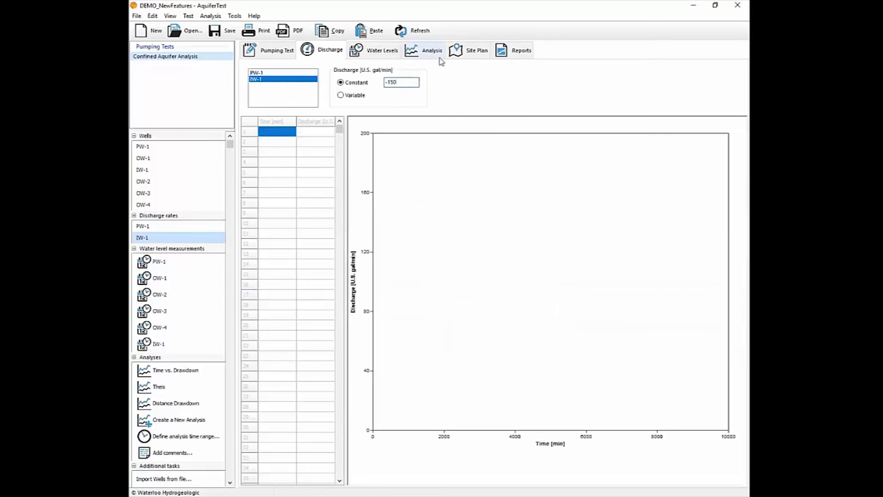
click(478, 51)
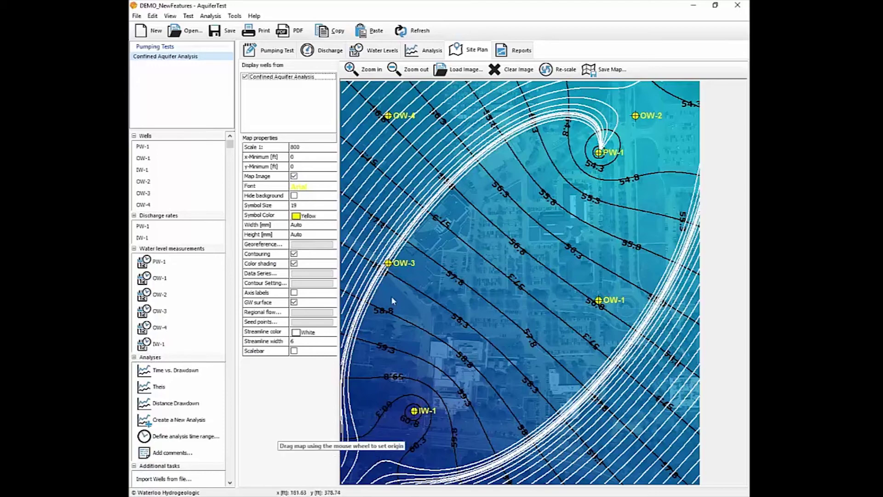
Enable seed points around injection wells so streamlines also start from IW-1
click(300, 323)
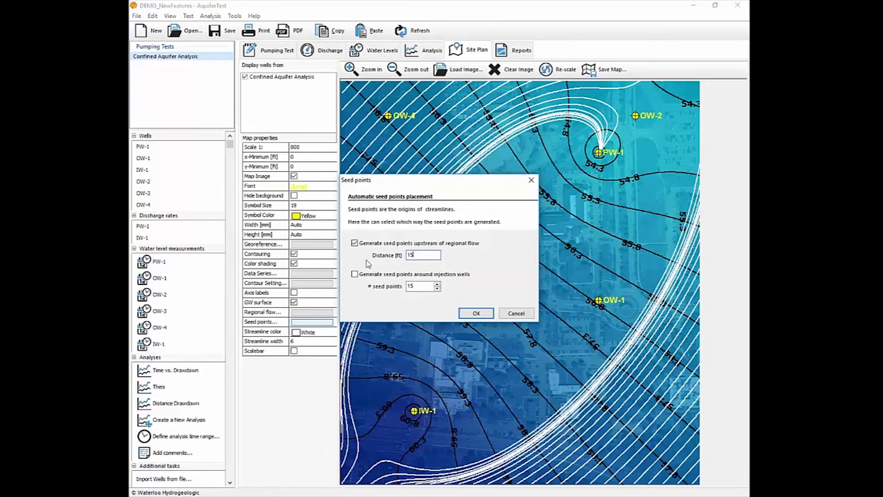
click(361, 276)
click(476, 313)
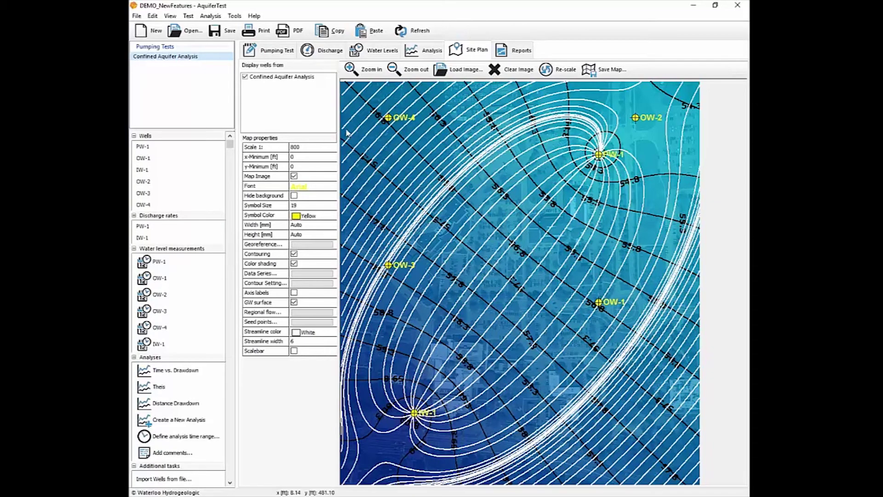
click(270, 52)
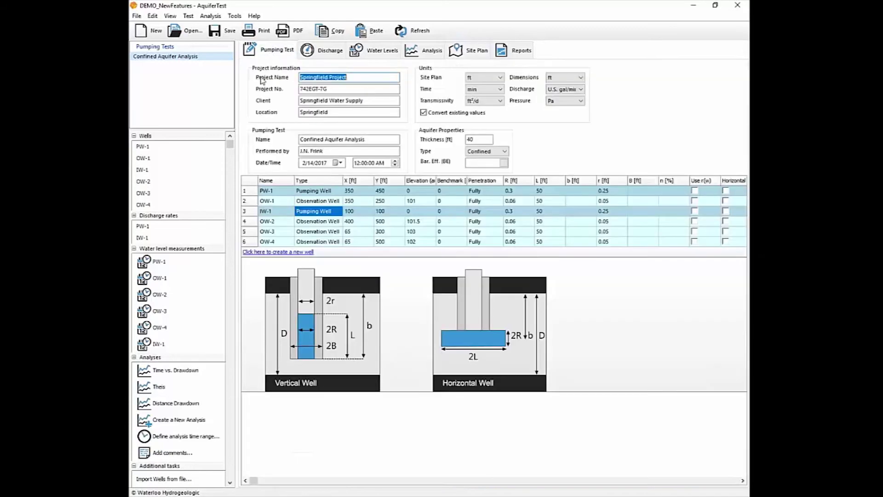
Make the FILE user field visible for Pumping/Slug Test in the program options
click(235, 15)
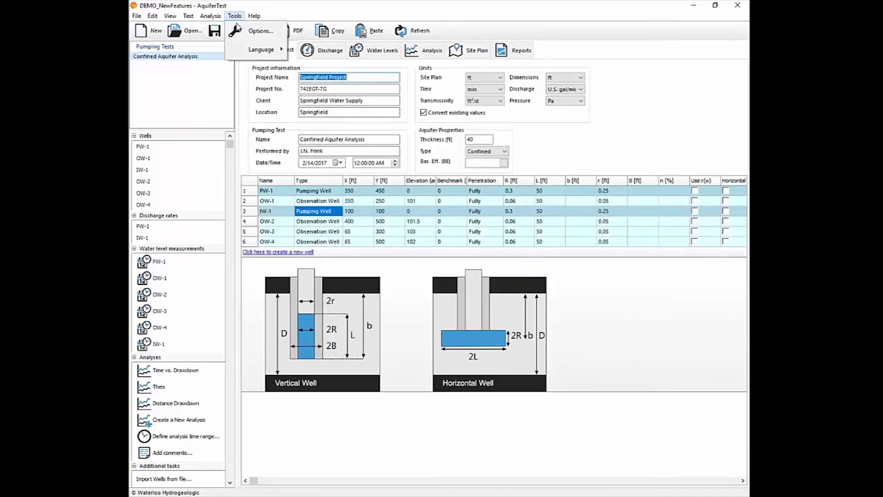
click(255, 30)
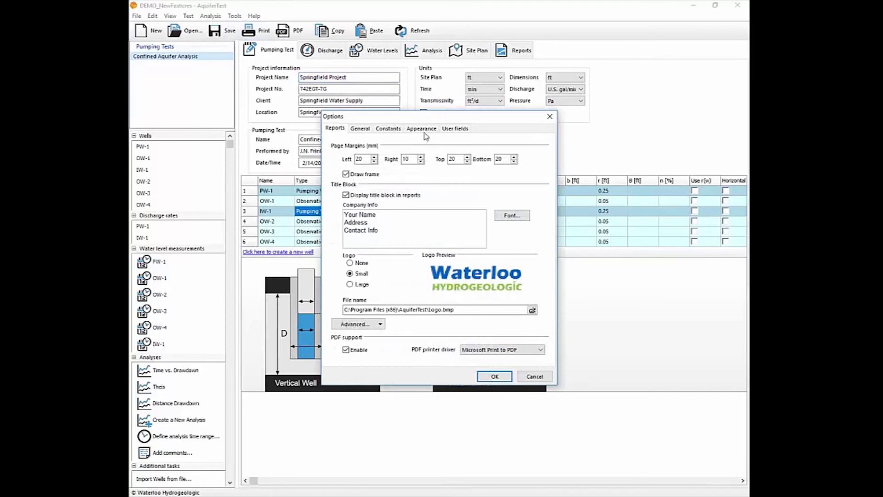
click(455, 128)
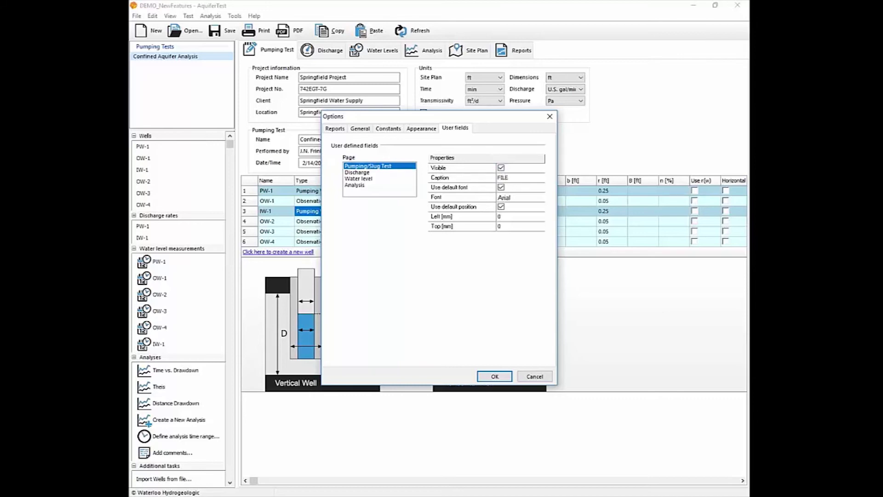
click(499, 376)
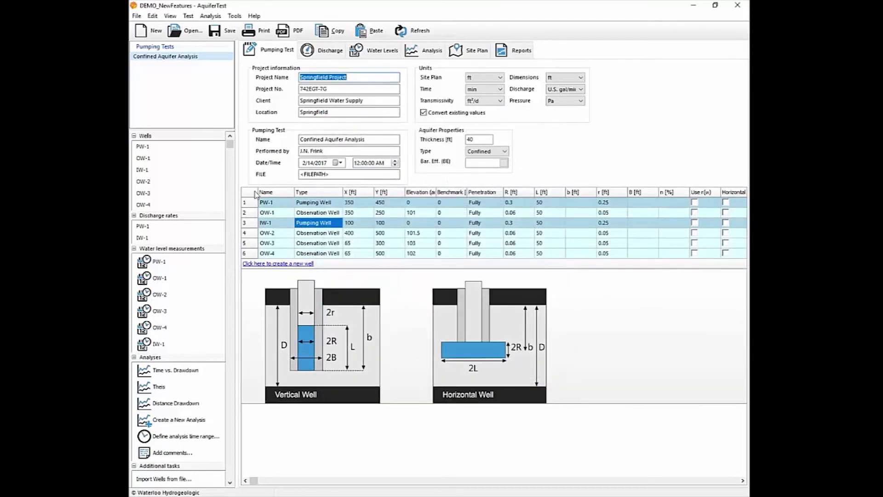
Edit the FILE field placeholder from <FILEPATH> to <FILENAME>
click(339, 175)
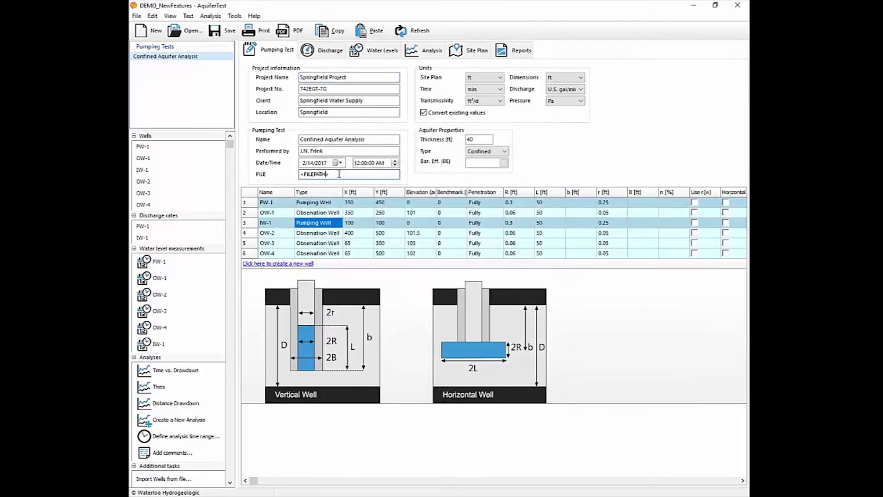
double_click(318, 174)
click(320, 175)
text(NAME)
click(505, 51)
Include Confined Aquifer Analysis in the report and preview its Theis Time vs. Drawdown page
click(247, 97)
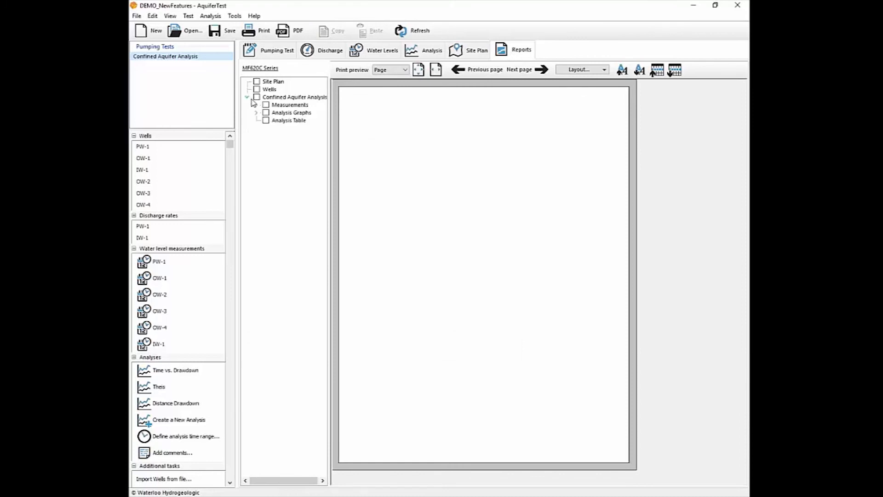
click(257, 97)
click(256, 112)
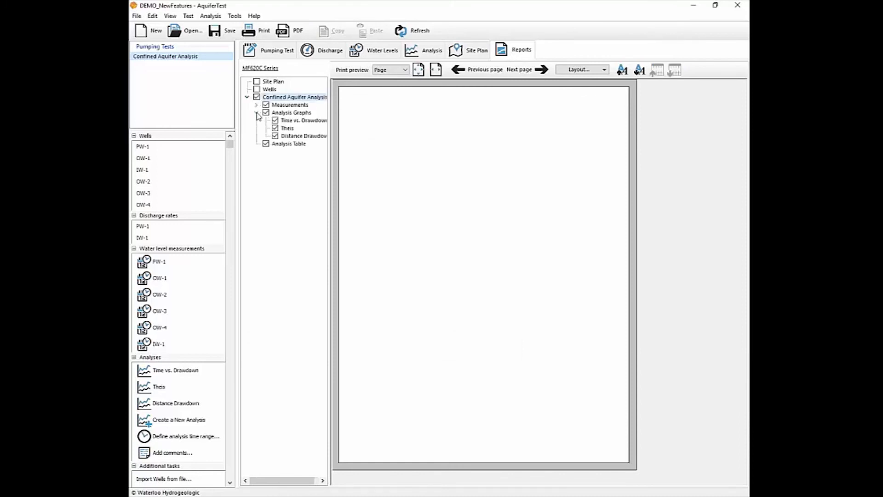
click(287, 128)
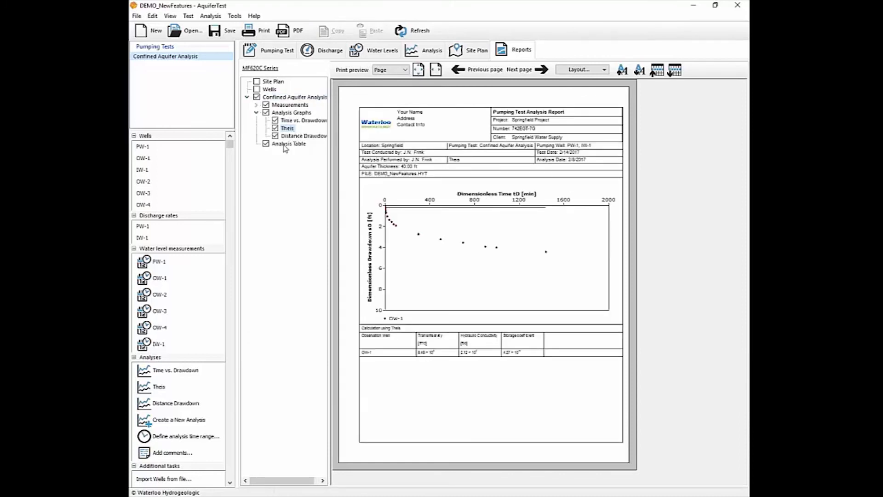
click(284, 120)
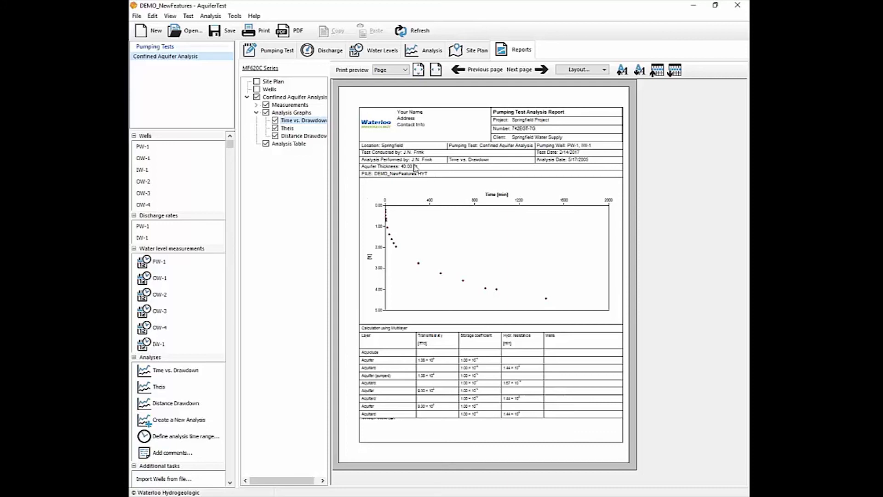
Save the project as DEMO_NewFeatures_version2.HYT, replacing the existing file, then review the report pages
click(137, 15)
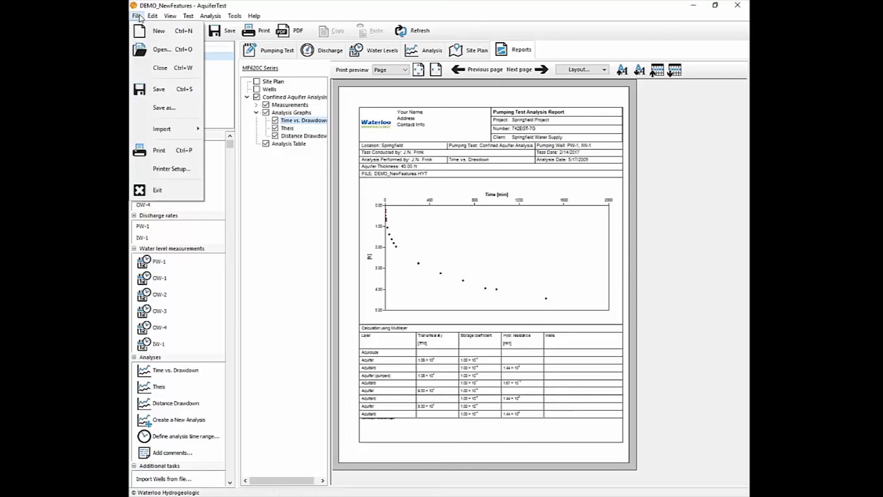
click(164, 107)
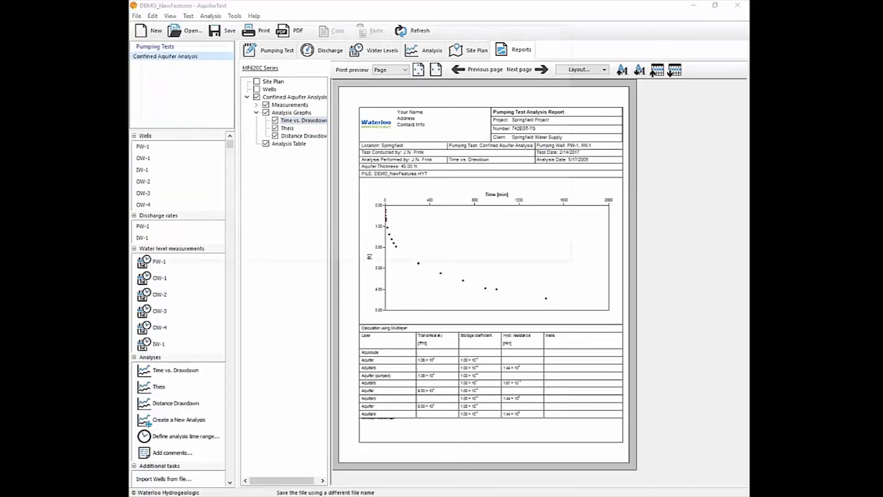
click(295, 88)
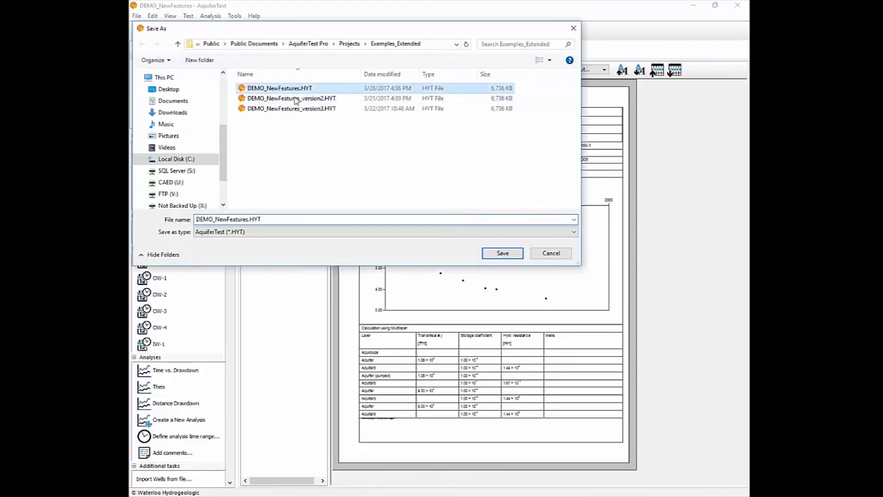
click(250, 220)
click(250, 219)
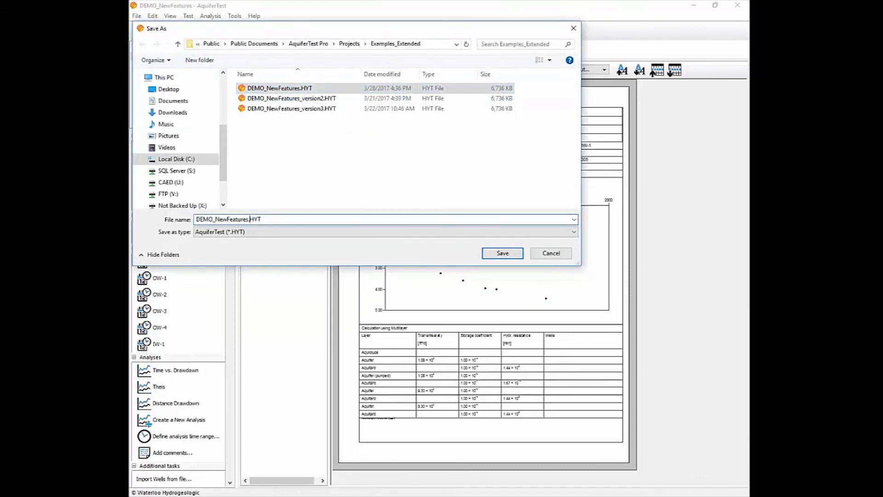
text(_v)
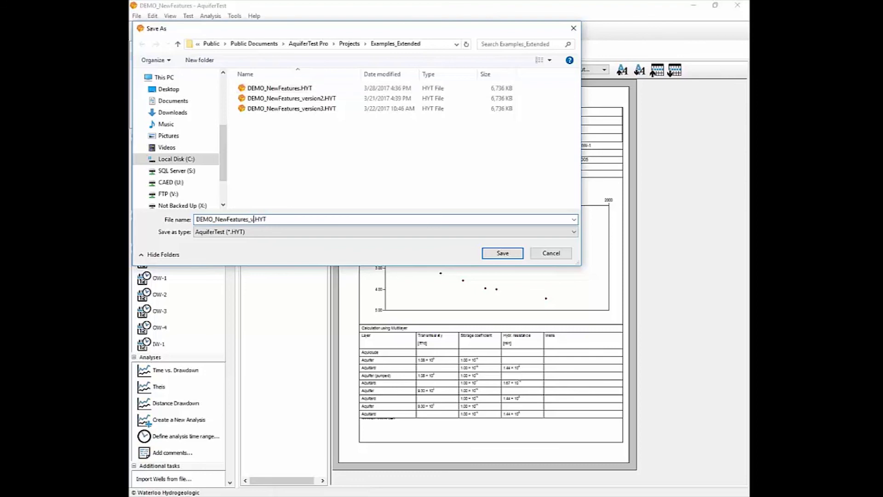
text(ersion2)
key(Return)
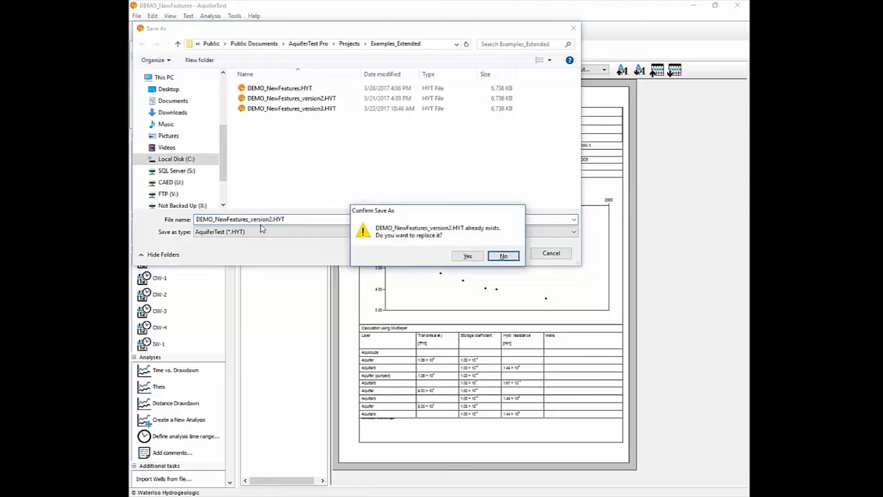
click(465, 257)
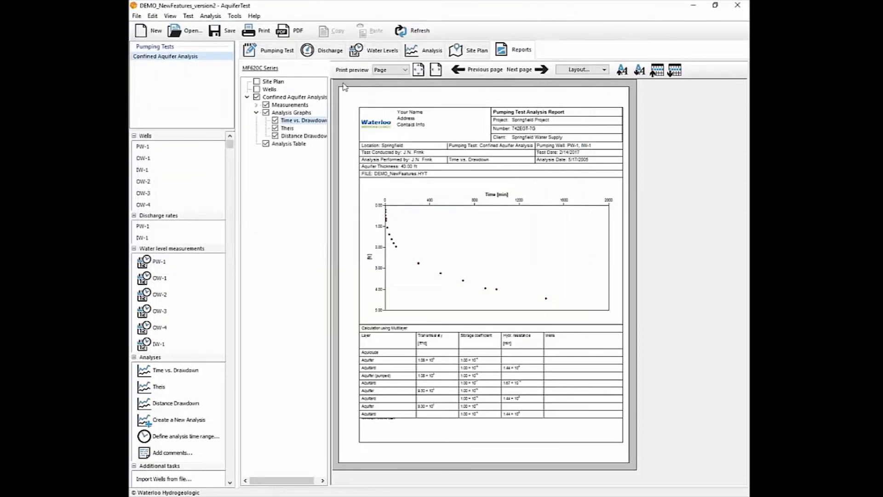
click(294, 128)
click(297, 120)
Set the Pumping Test FILE field to <FILEPATH> and check the report header preview
click(273, 50)
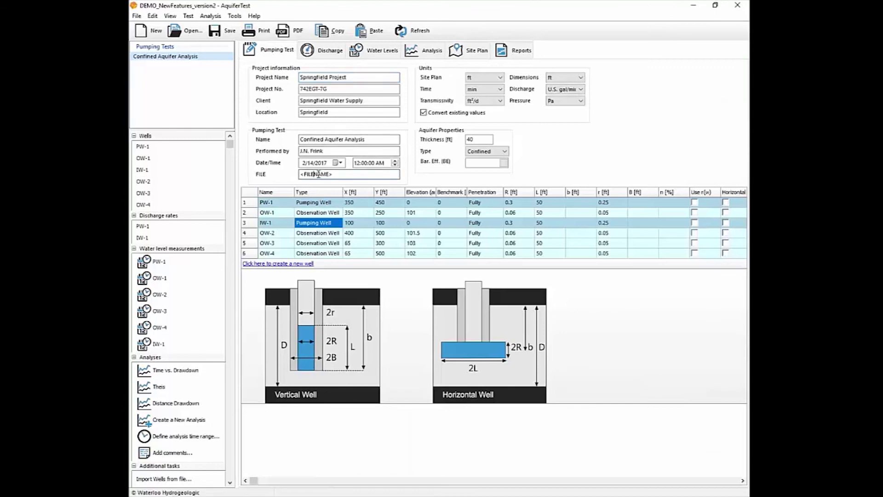
click(318, 174)
text(PATH)
key(Delete)
key(Delete)
click(514, 55)
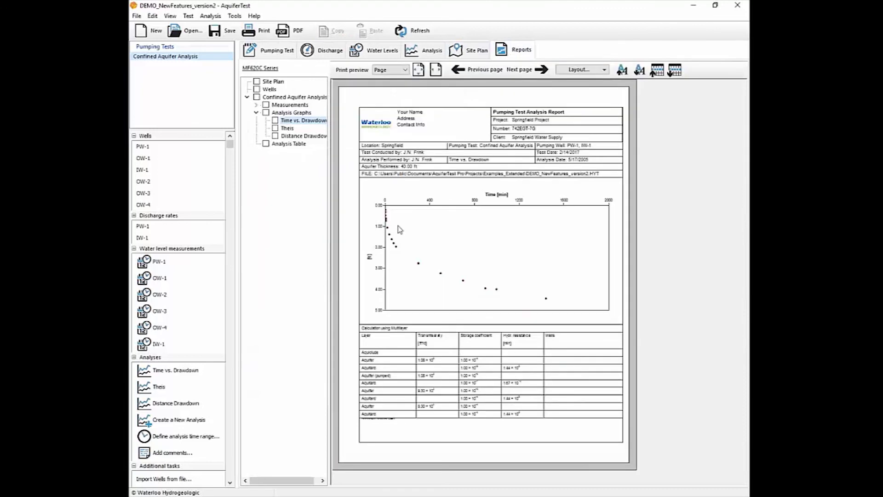